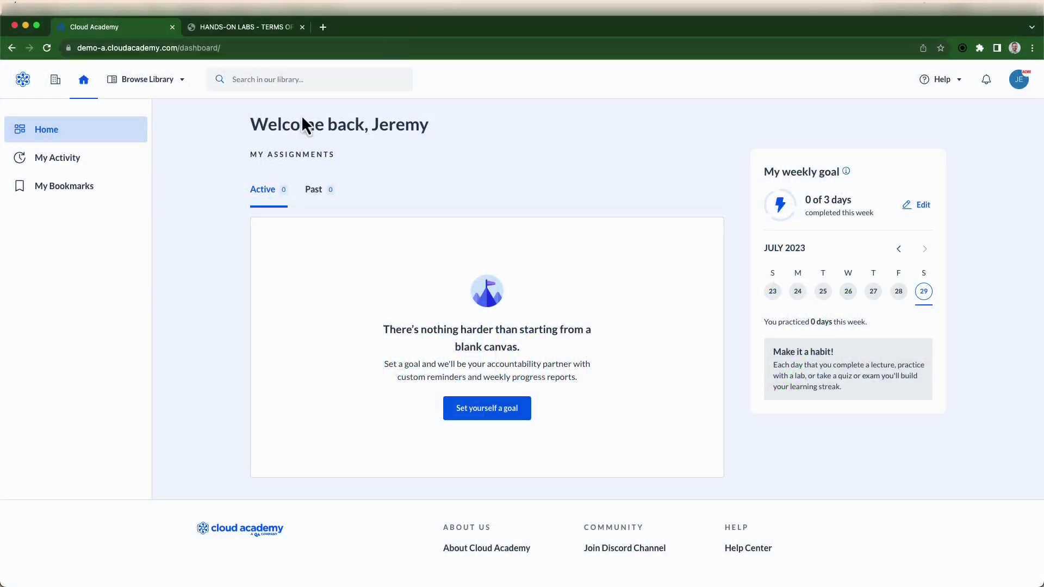
# - Choose Amazon Web Services from the Browse Library menu to open its training library
pyautogui.click(182, 83)
pyautogui.click(164, 106)
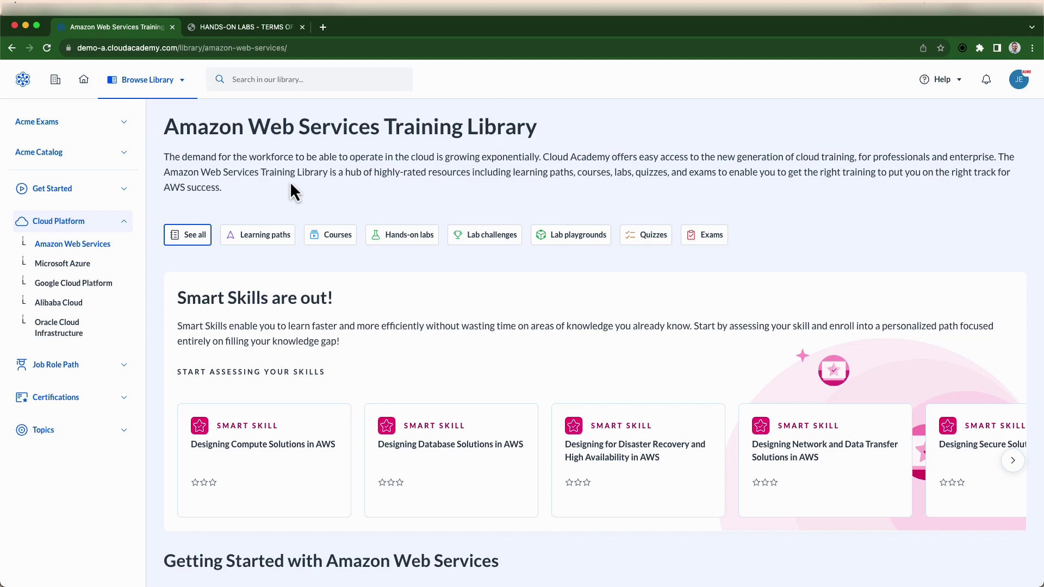
# - Go through Acme Corp and Content Engine to Hands-on Labs, then show Create's cloud-provider choices
pyautogui.click(60, 83)
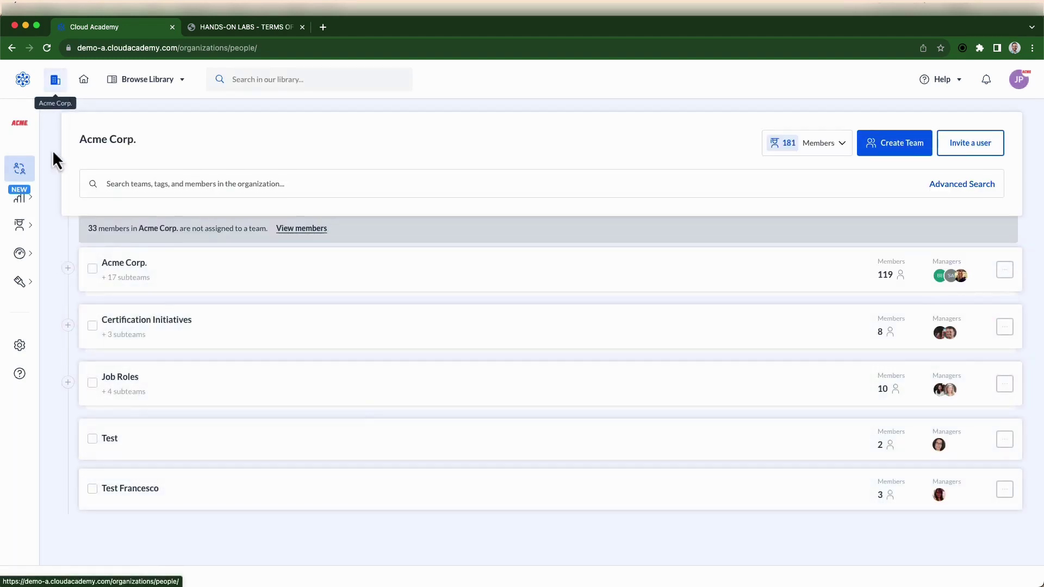
pyautogui.click(23, 283)
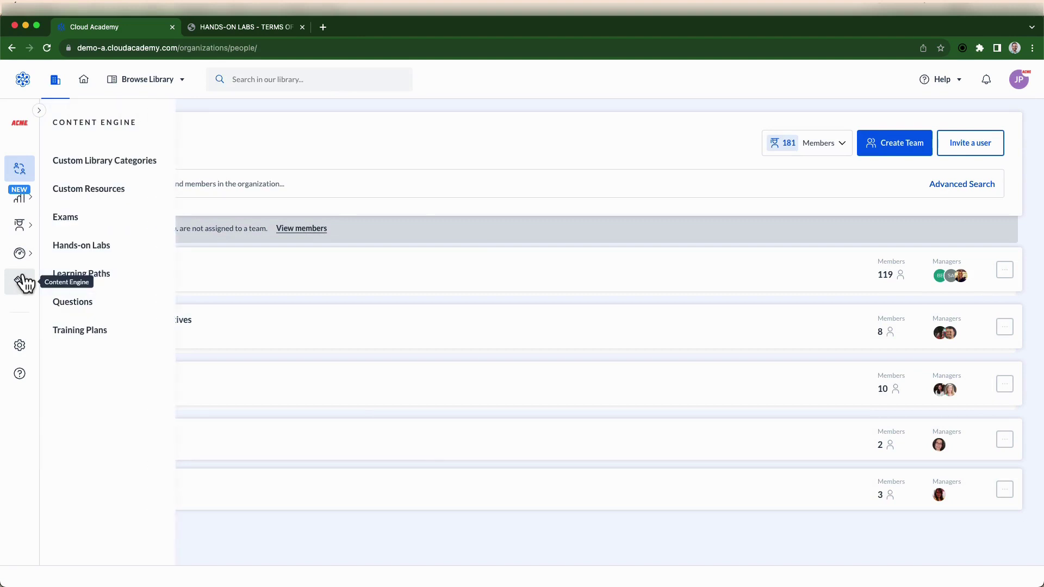
pyautogui.click(71, 253)
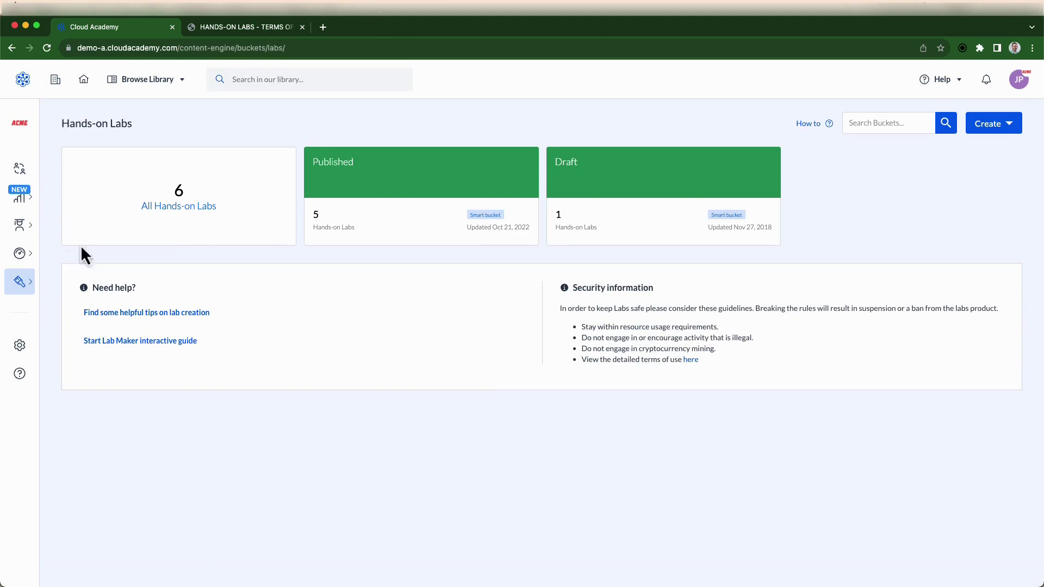
pyautogui.click(1019, 127)
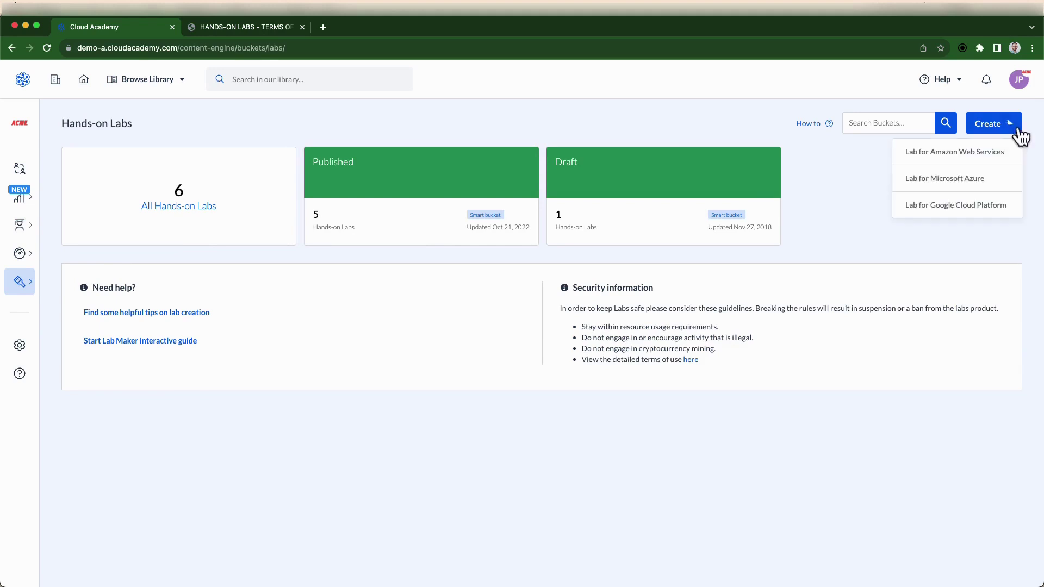
# - Choose Lab for Amazon Web Services to get a new lab form starting from scratch
pyautogui.click(995, 157)
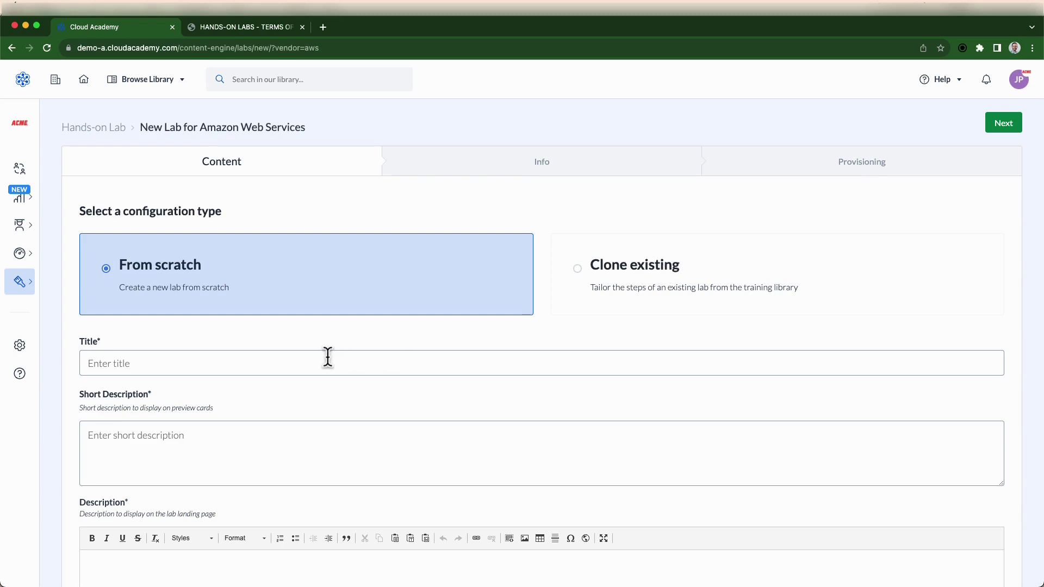
# - Enter the lab title 'New Lab #1' and the short description 'Short Description'
pyautogui.click(305, 361)
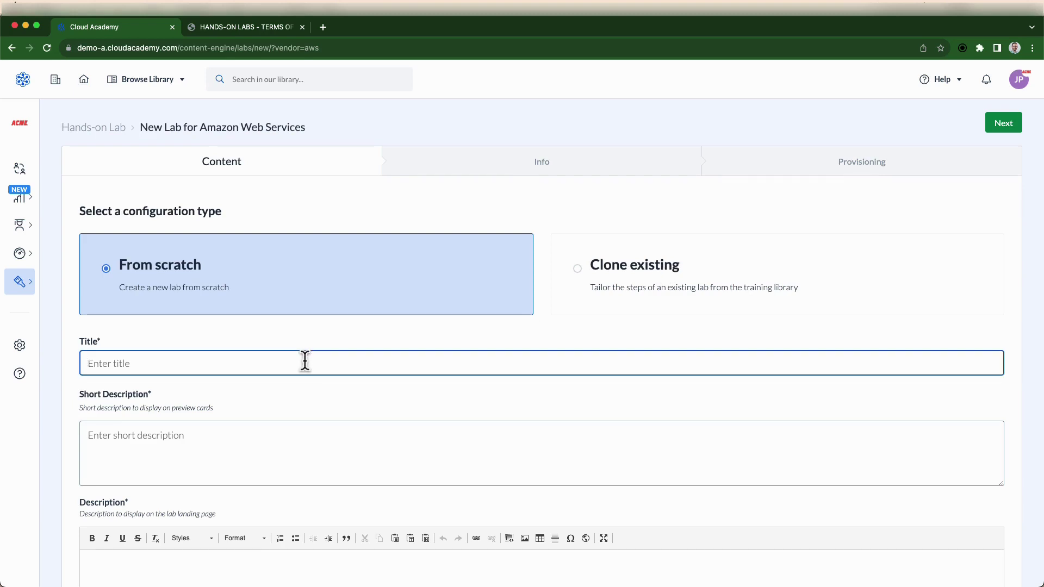
pyautogui.write('New Lab #1')
pyautogui.scroll(-2, 303, 362)
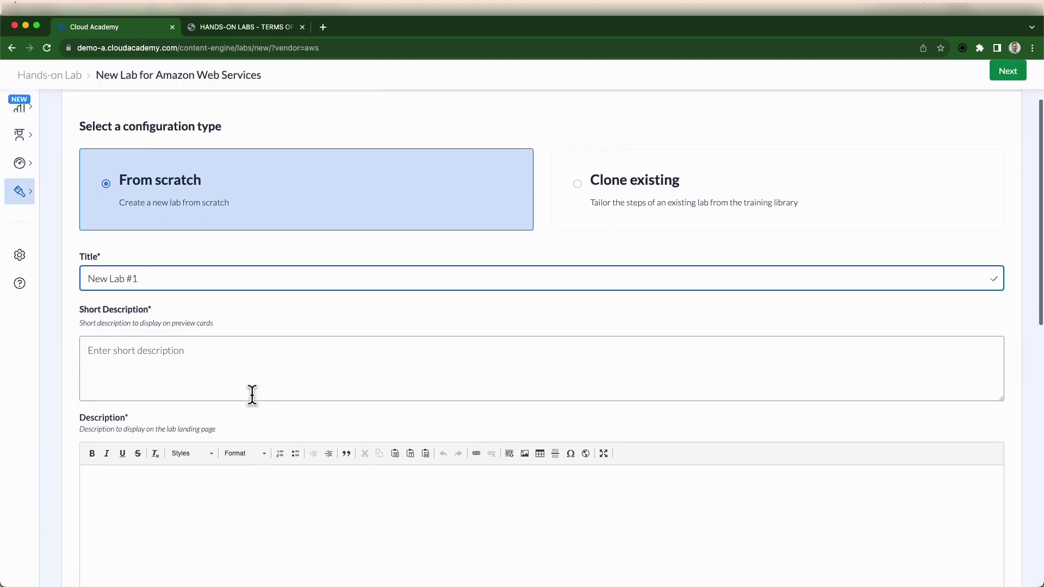
pyautogui.scroll(-1, 241, 364)
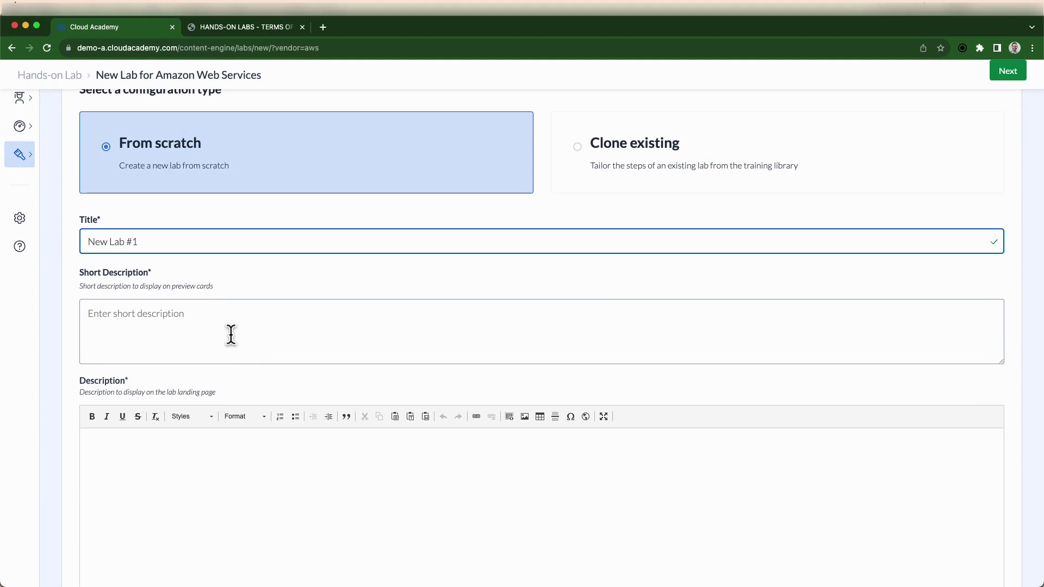
pyautogui.click(231, 335)
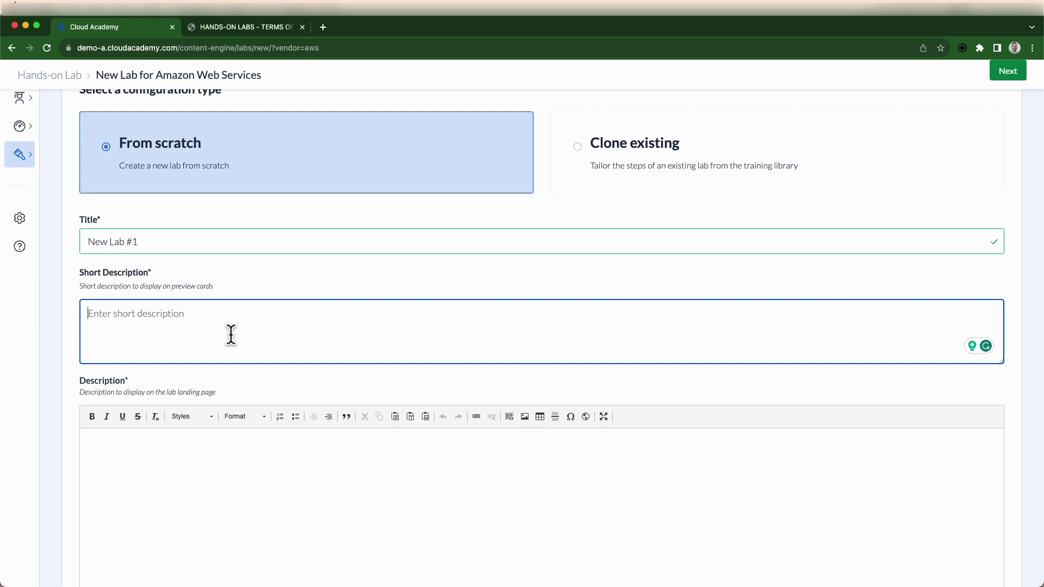
pyautogui.write('Short Desc')
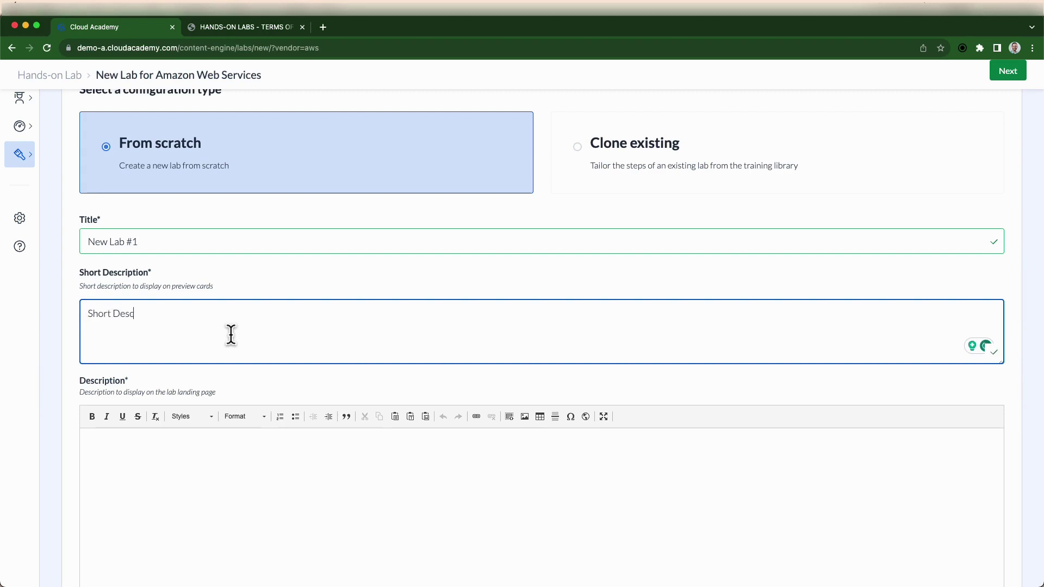
pyautogui.write('ription')
pyautogui.scroll(-3, 230, 335)
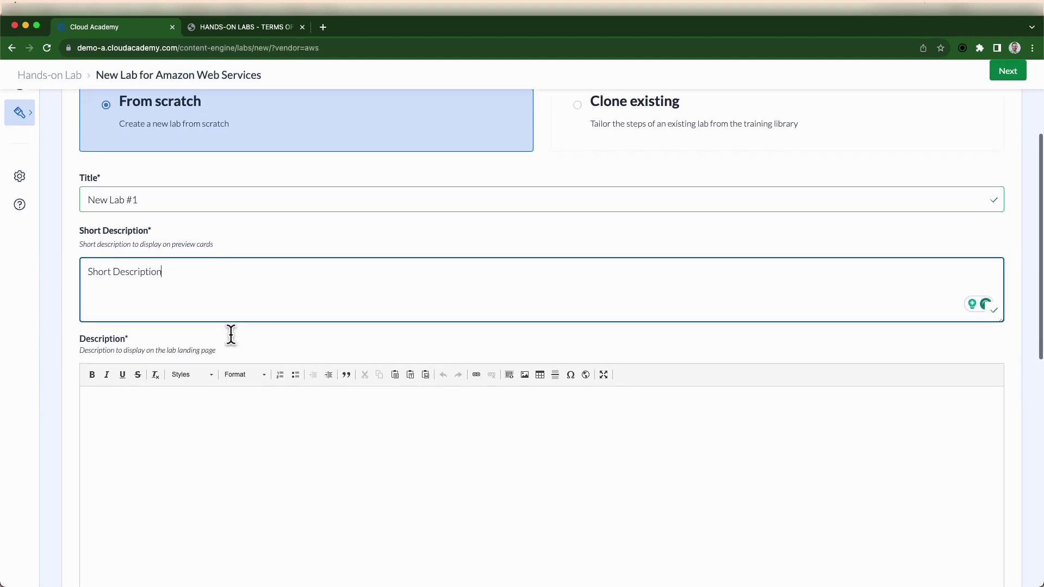
pyautogui.click(199, 357)
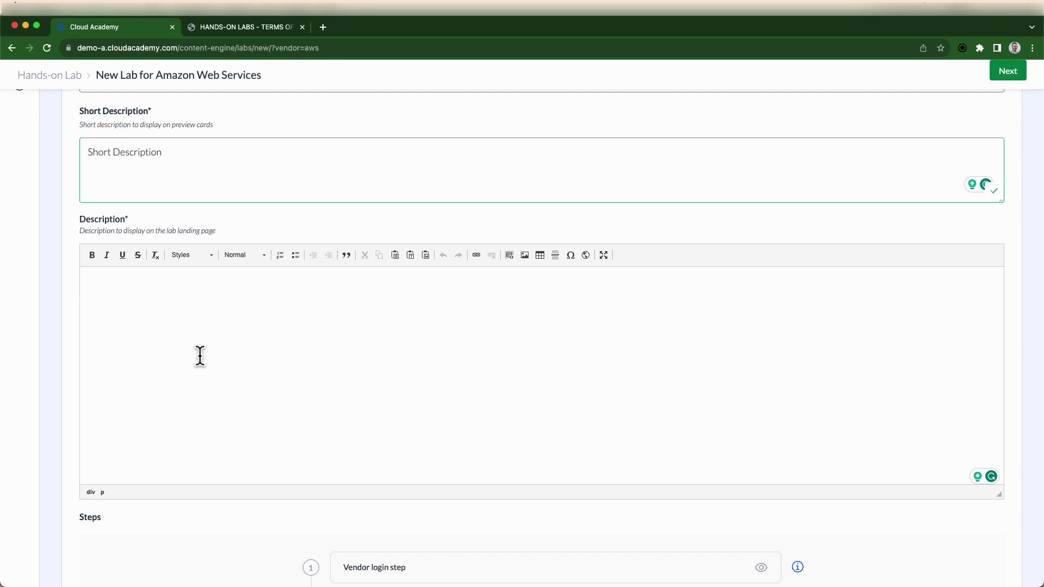
# - Type 'Long Description' as the lab's full description and scroll down to Steps
pyautogui.click(200, 356)
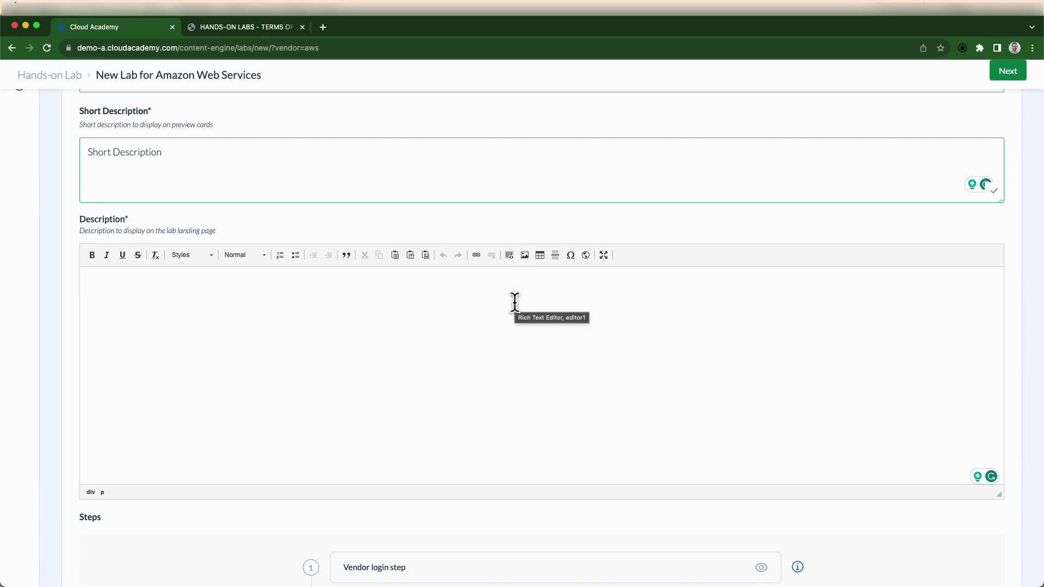
pyautogui.write('Long')
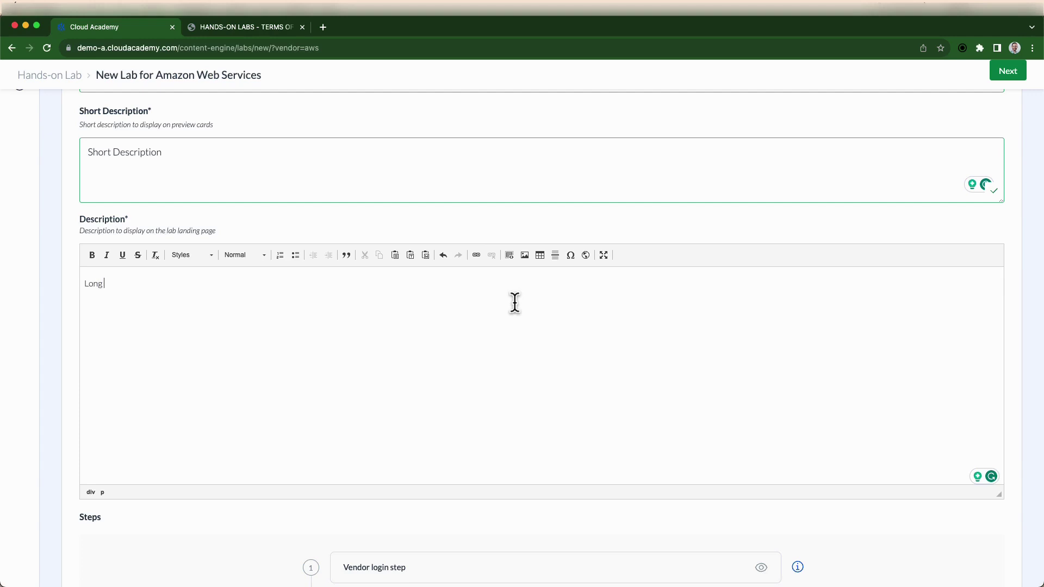
pyautogui.write(' Description')
pyautogui.scroll(-5, 514, 303)
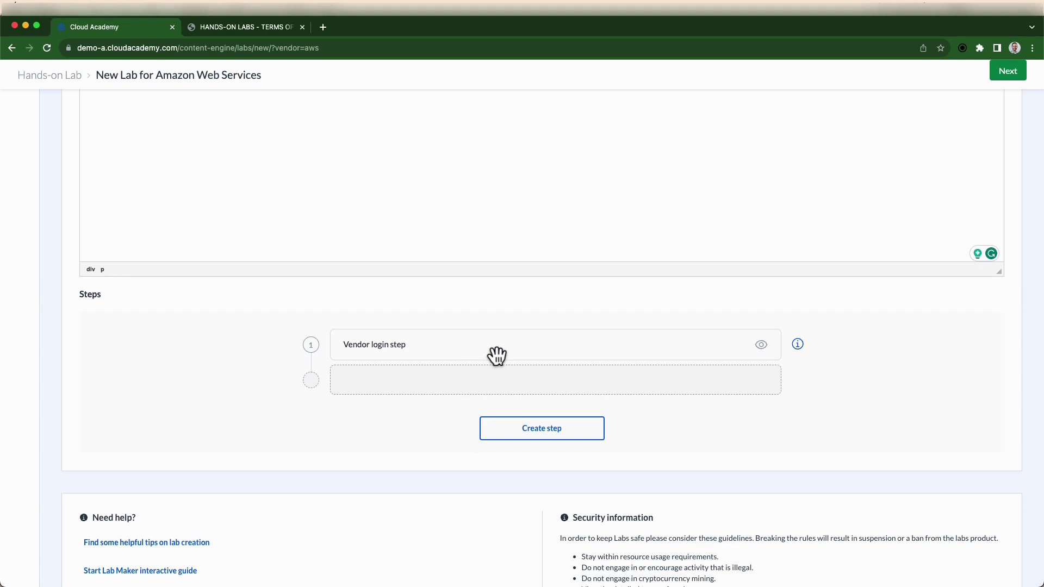
# - Add a step titled 'Create an EC2 instance' with the instructions 'Detailed Instructions here'
pyautogui.click(521, 433)
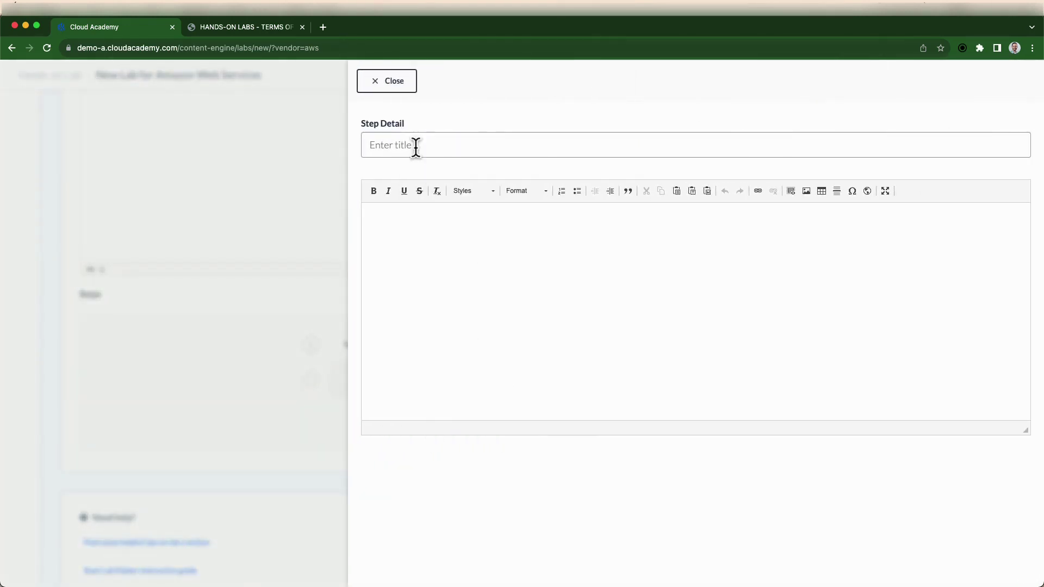
pyautogui.click(416, 145)
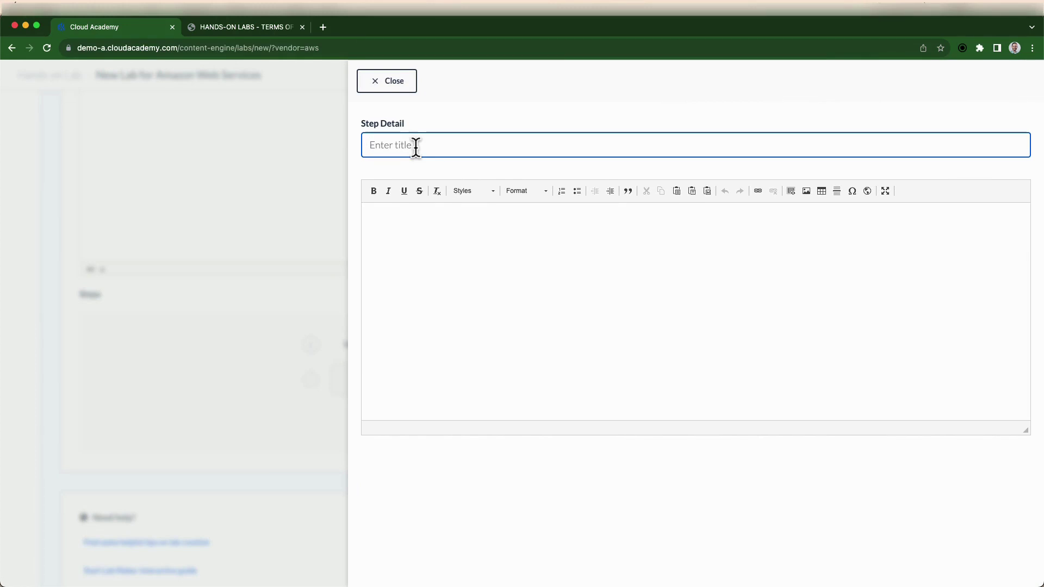
pyautogui.write('Create an EC2 instance')
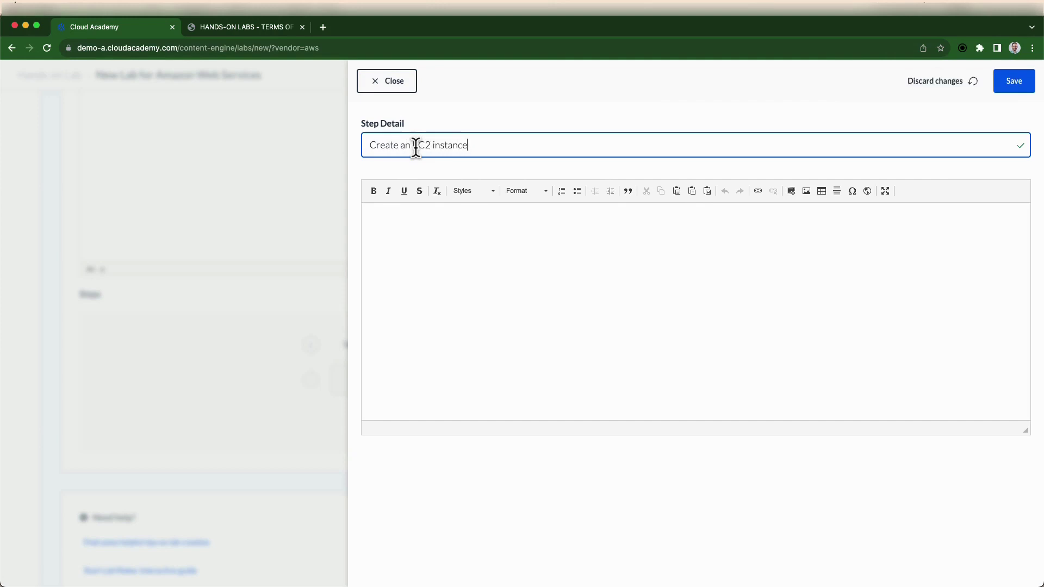
pyautogui.click(428, 221)
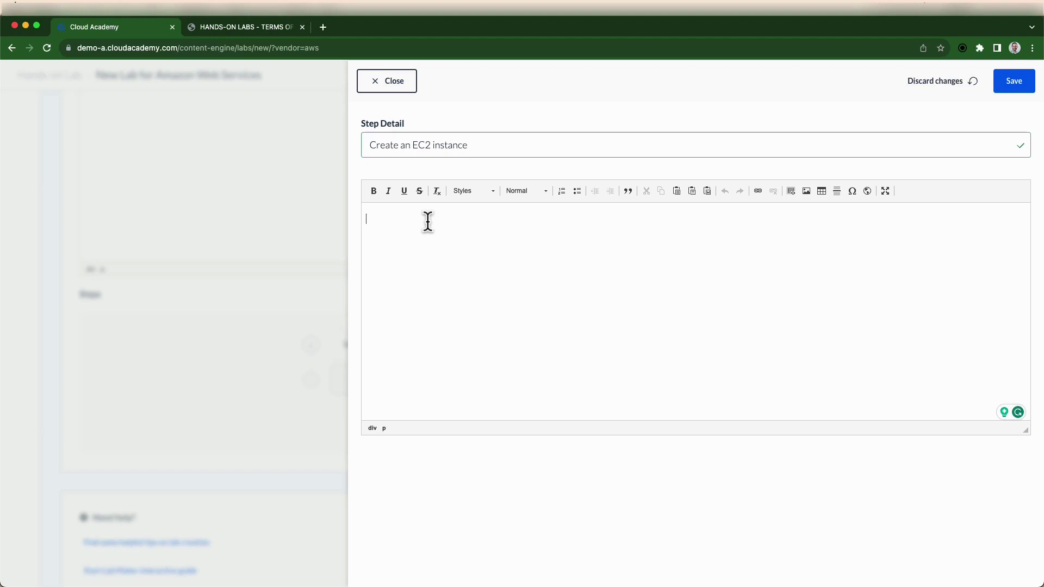
pyautogui.write('Detailed Instructions here')
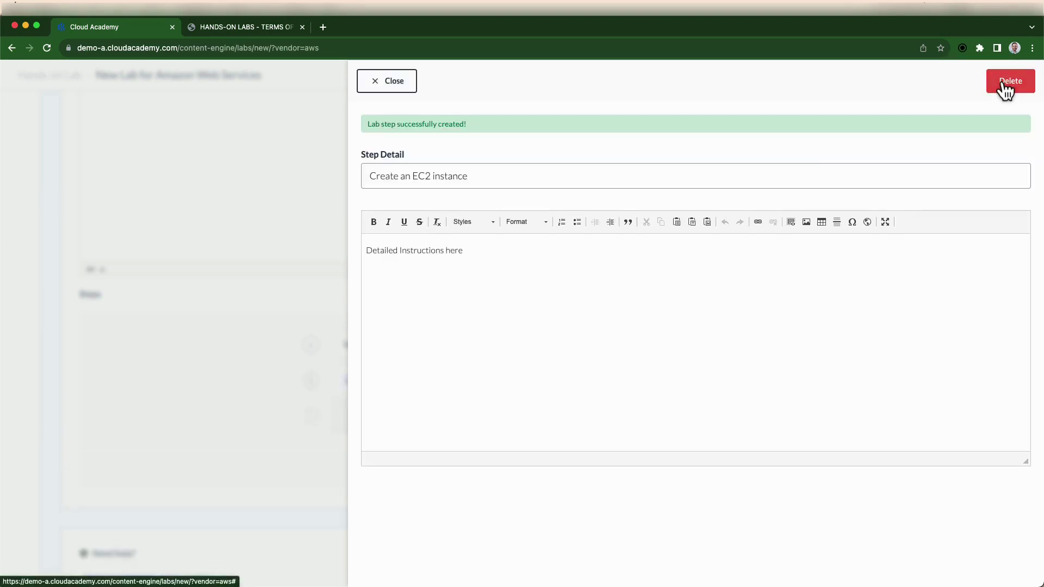
pyautogui.click(393, 87)
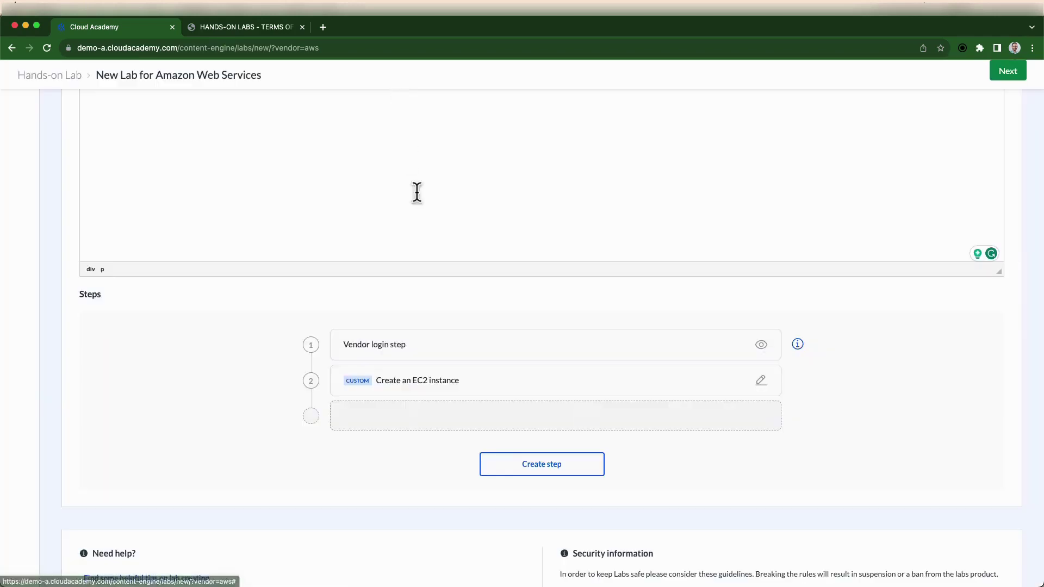
pyautogui.scroll(-1, 420, 219)
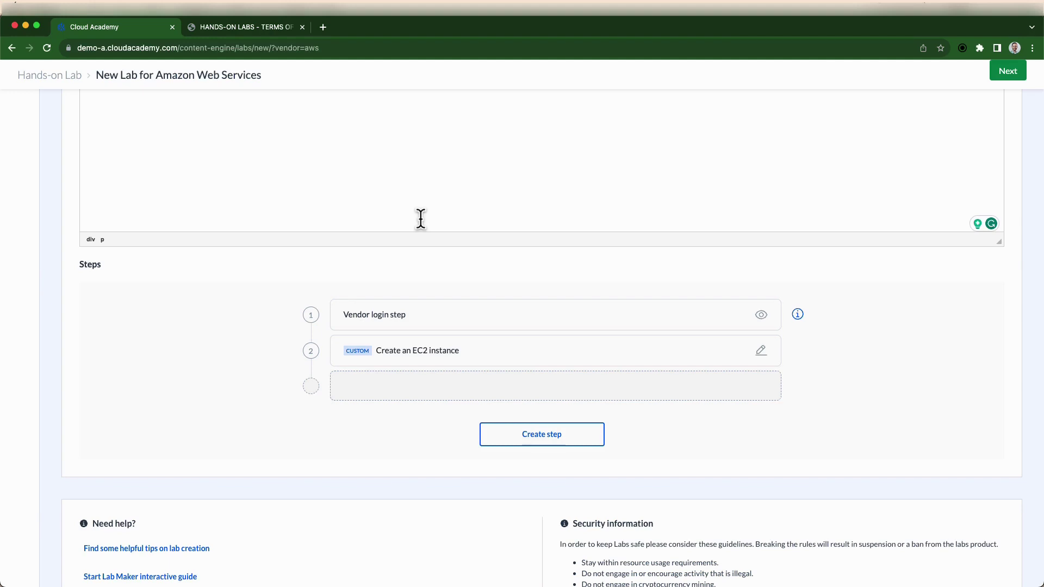
pyautogui.scroll(3, 420, 219)
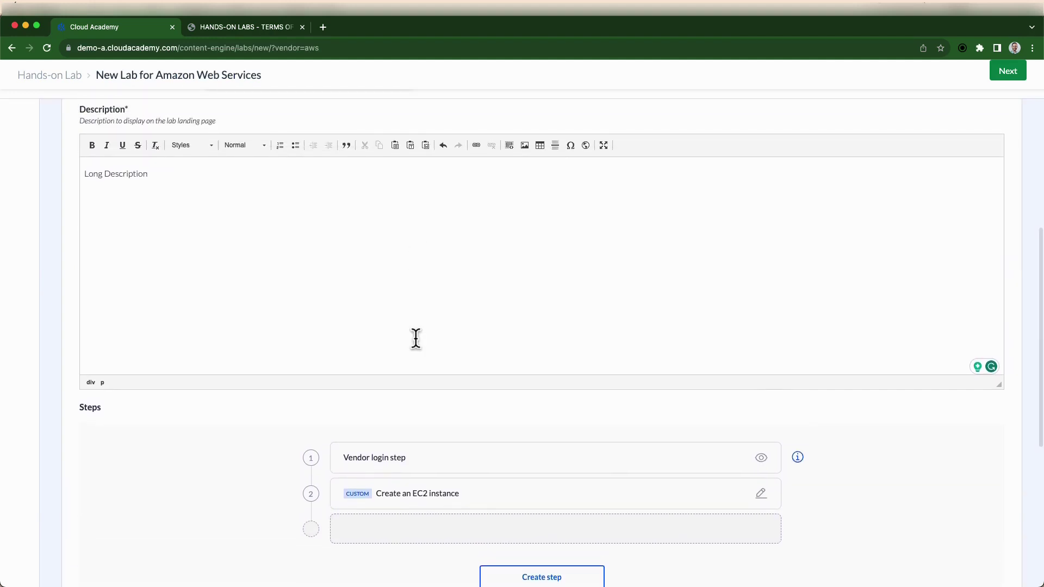
pyautogui.scroll(-3, 415, 338)
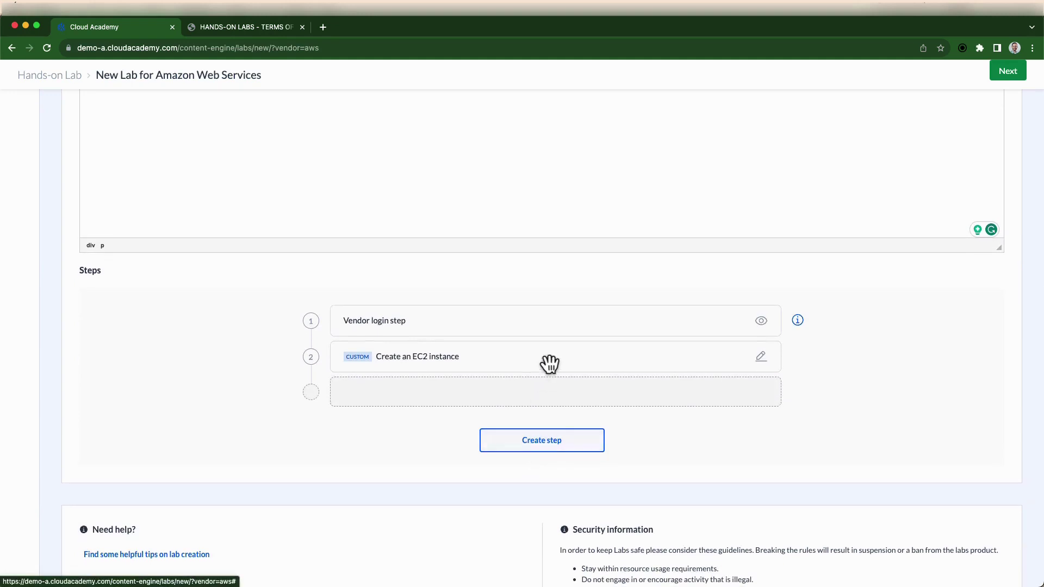
pyautogui.scroll(10, 549, 363)
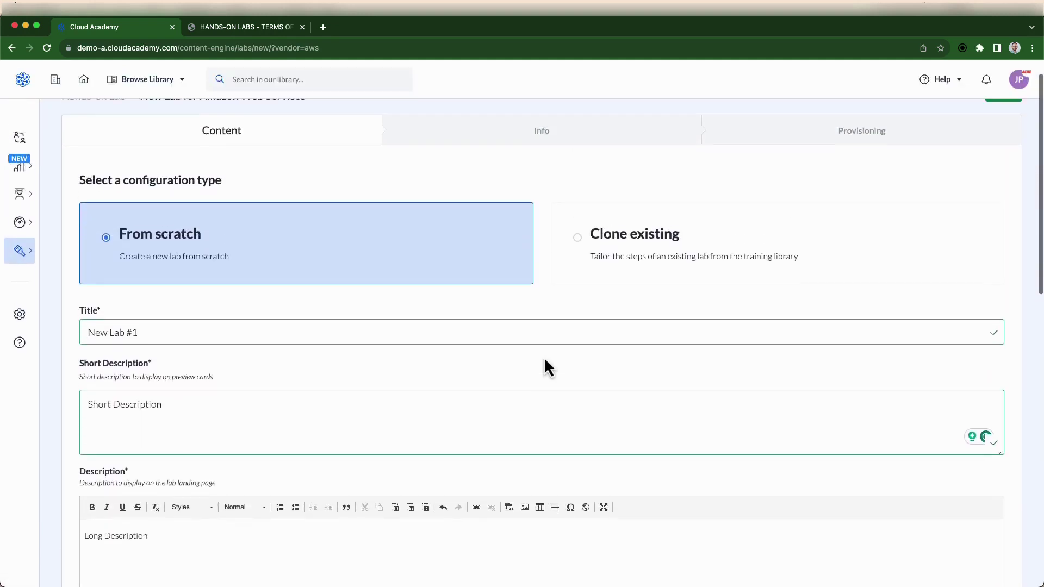
pyautogui.scroll(1, 544, 359)
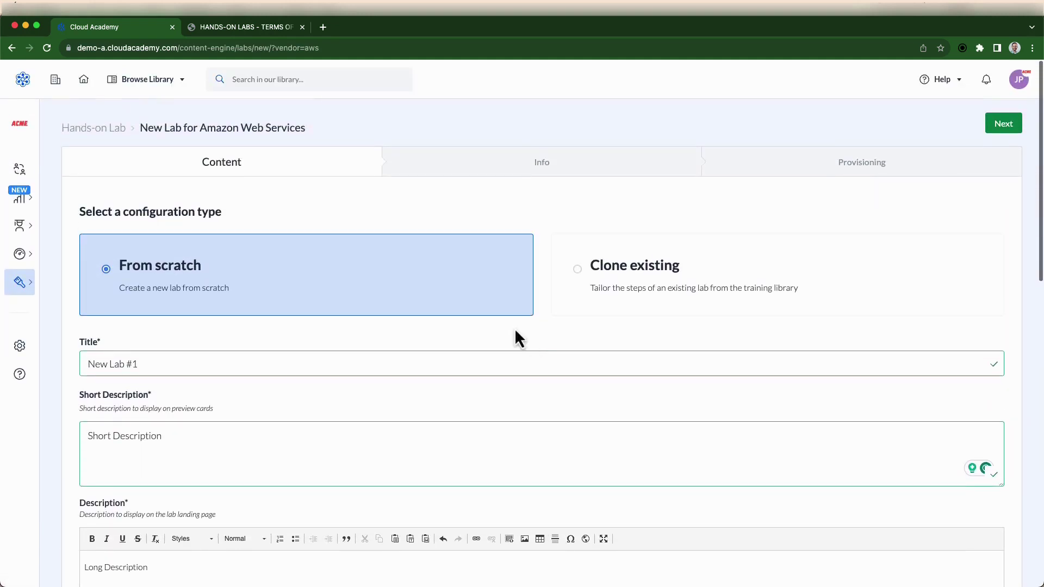
# - Save the content, then place New Lab #1 under Amazon Web Services Courses and save
pyautogui.click(1002, 125)
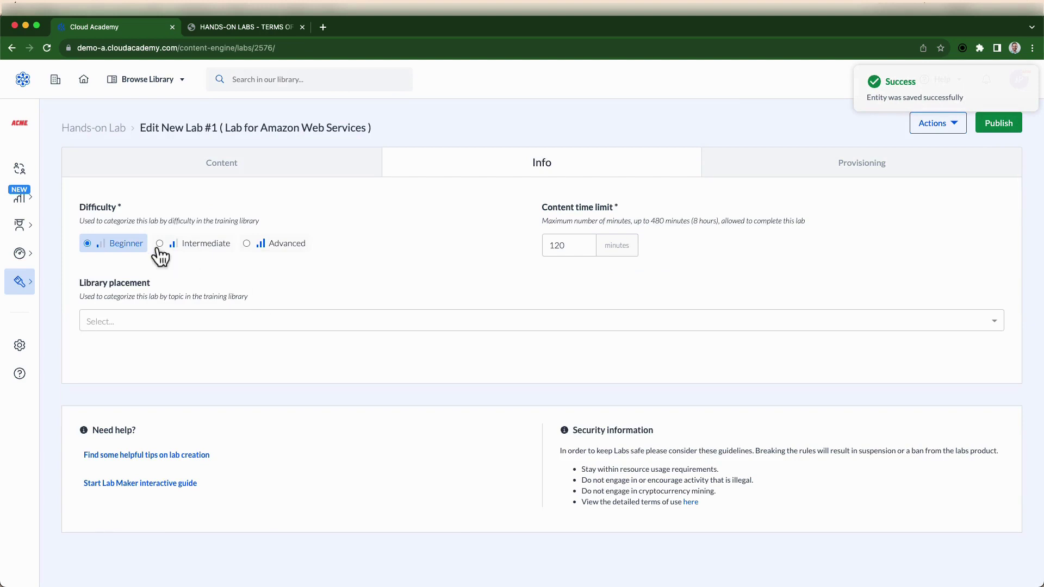
pyautogui.click(175, 320)
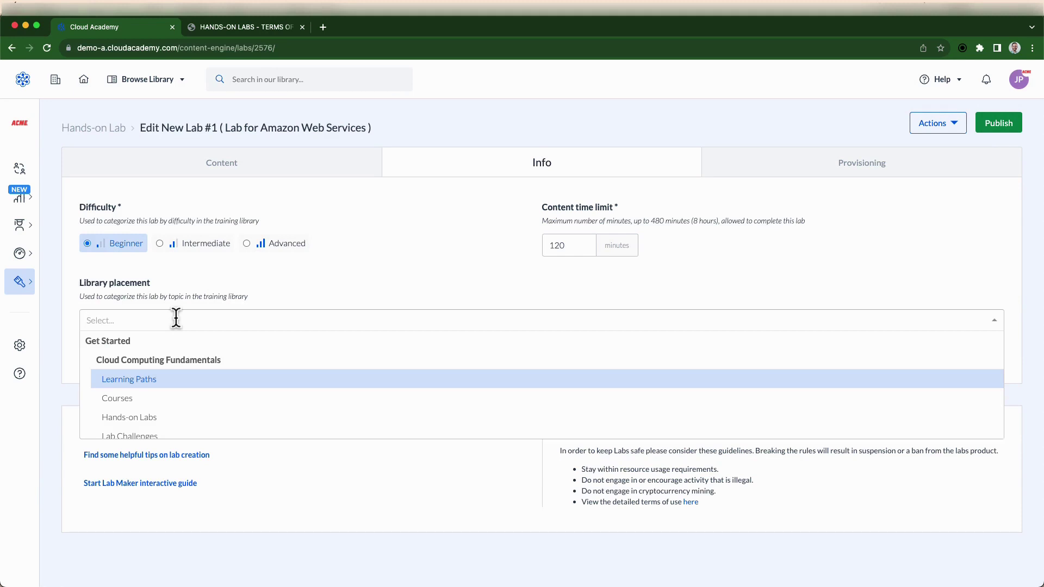
pyautogui.write('amaz')
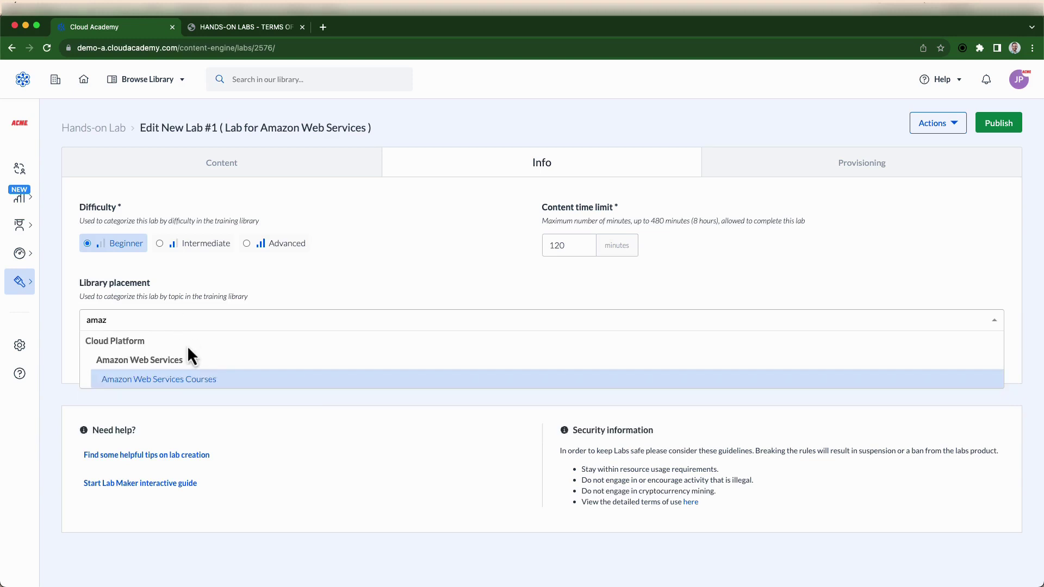
pyautogui.click(162, 380)
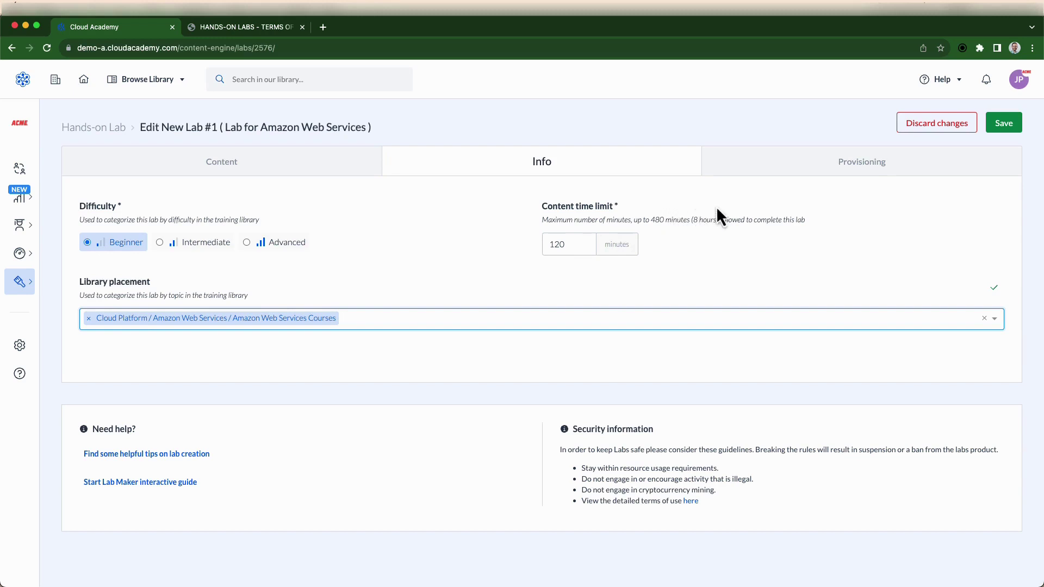
pyautogui.click(1014, 126)
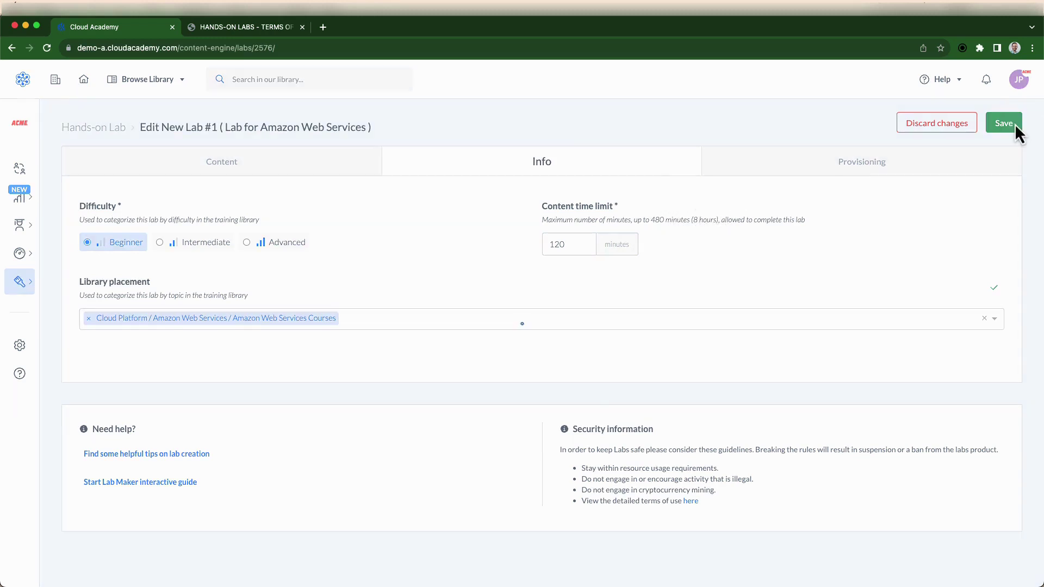
# - Set the provisioning template to Template for Using EC2 Spot Instances and save it
pyautogui.click(1014, 125)
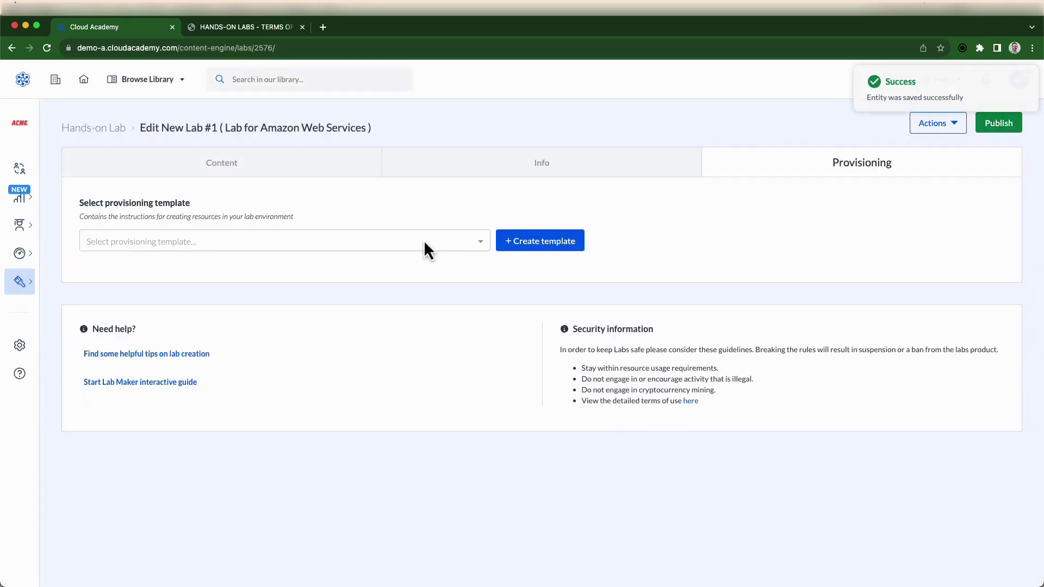
pyautogui.click(480, 251)
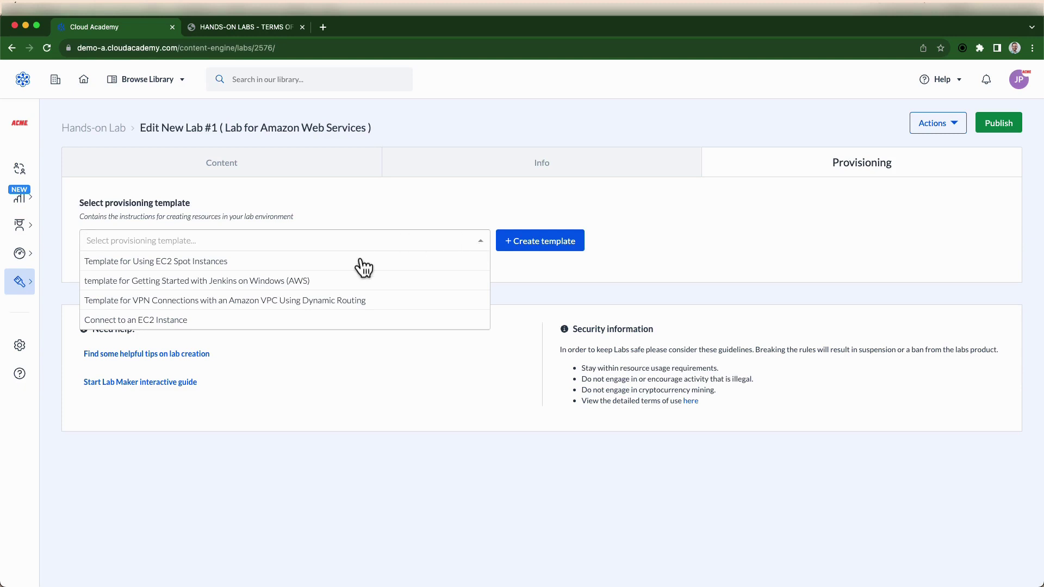
pyautogui.click(237, 263)
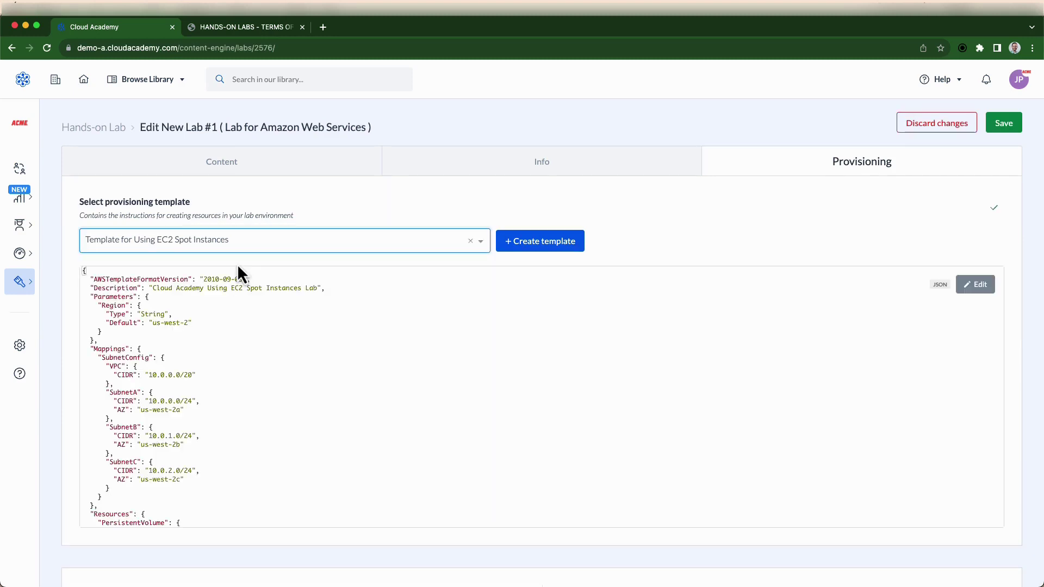
pyautogui.scroll(-2, 223, 363)
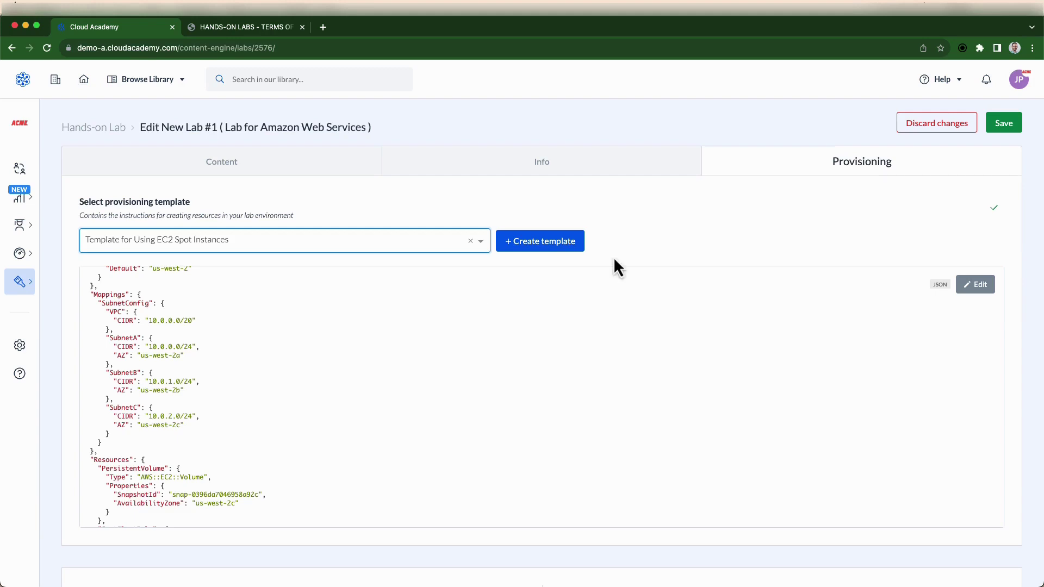
pyautogui.click(1005, 126)
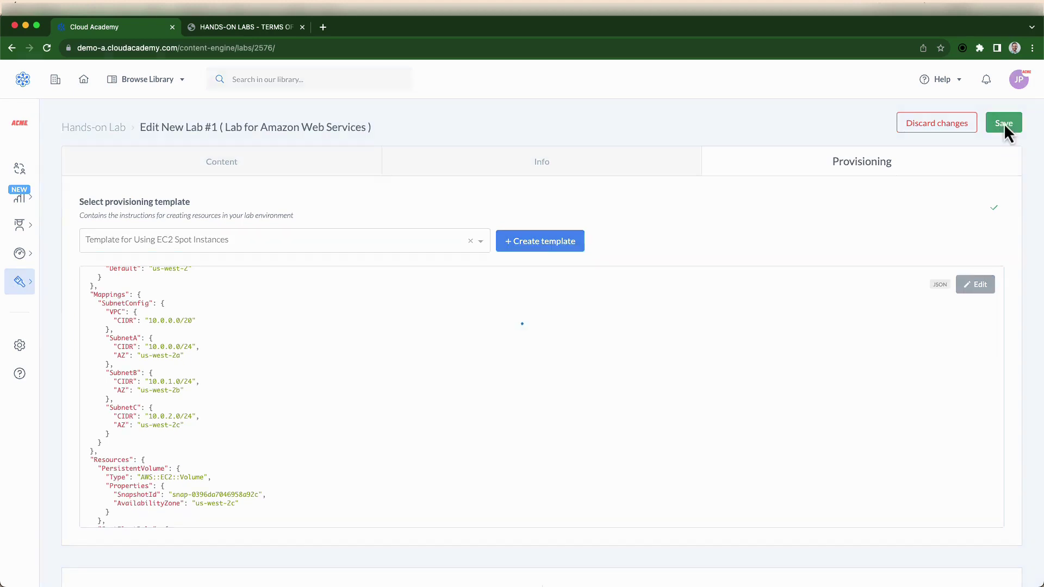
# - Publish New Lab #1 from its side-panel Actions menu and confirm it shows Published
pyautogui.moveTo(1004, 126)
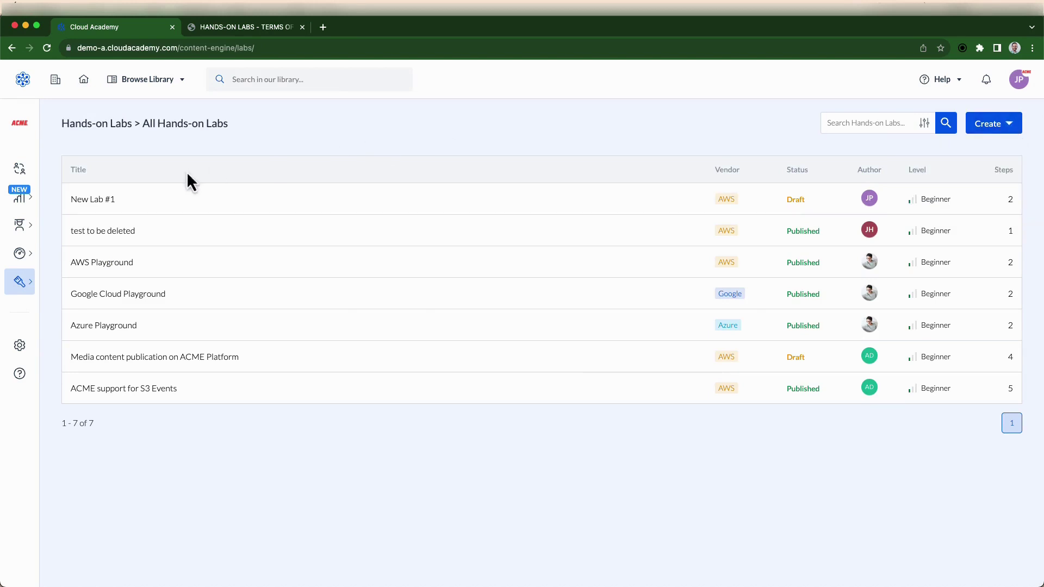
pyautogui.click(97, 201)
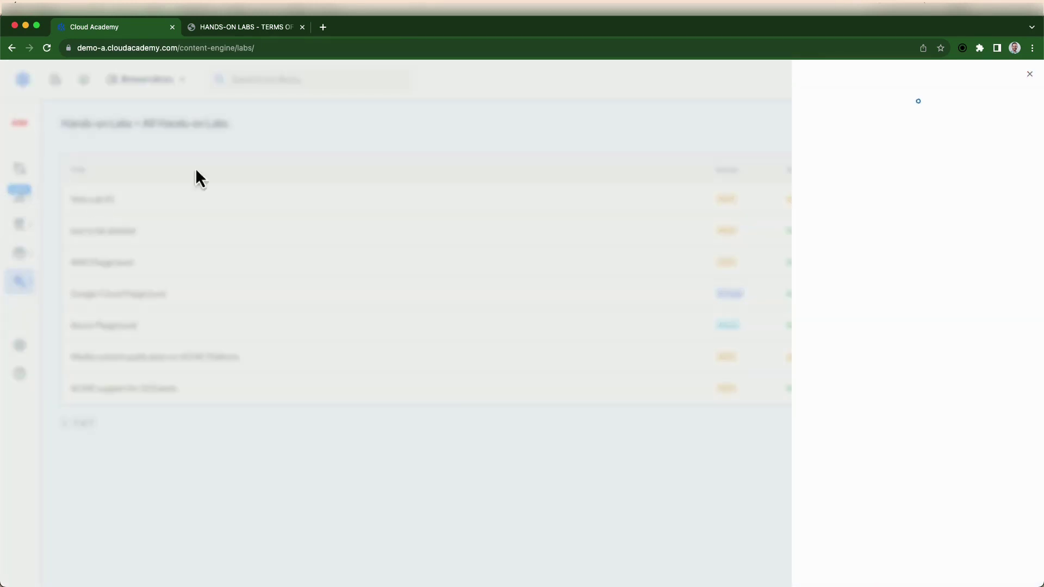
pyautogui.click(849, 91)
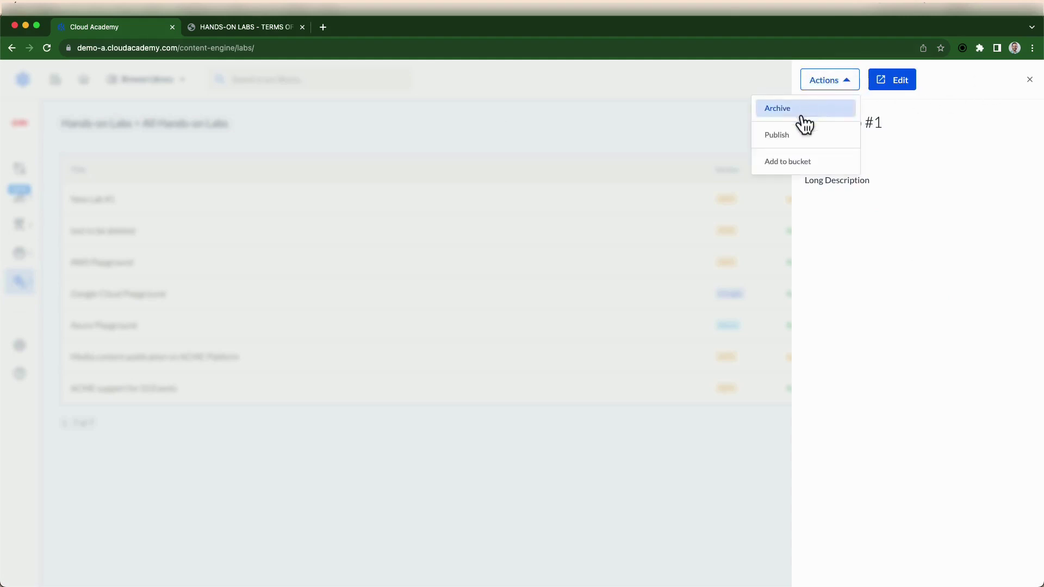
pyautogui.click(789, 135)
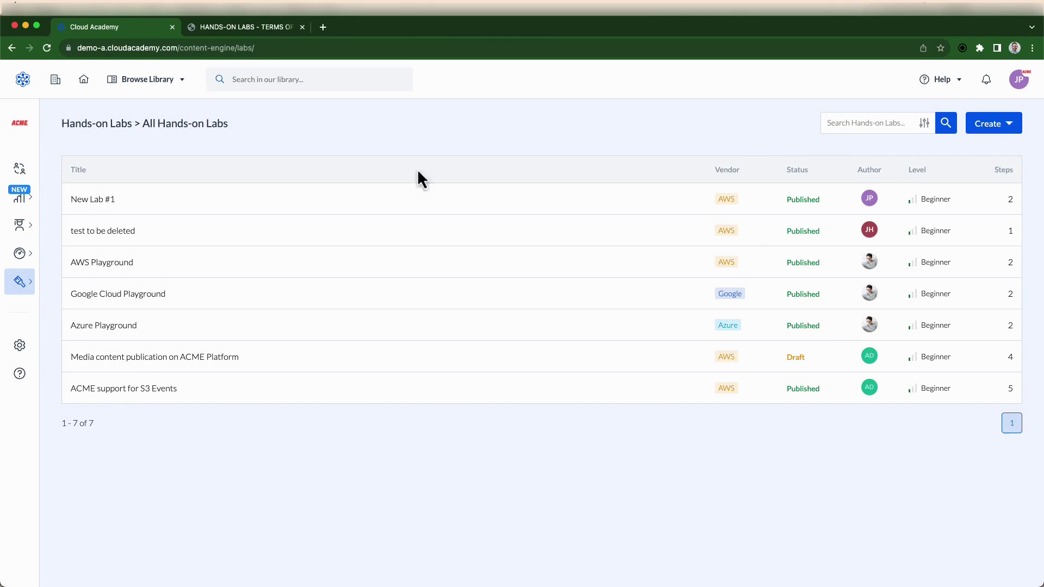
pyautogui.click(109, 201)
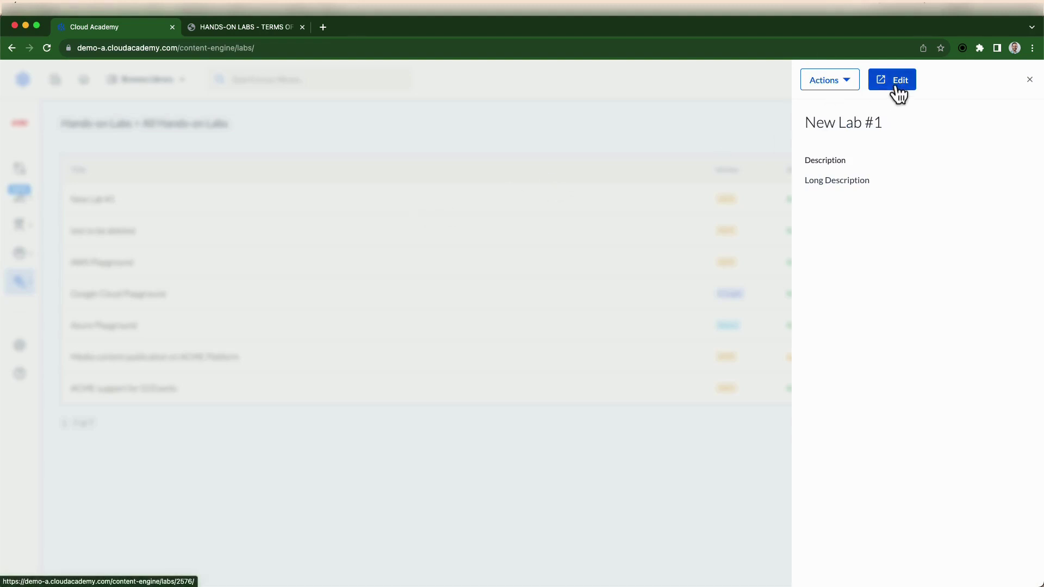
pyautogui.click(1029, 83)
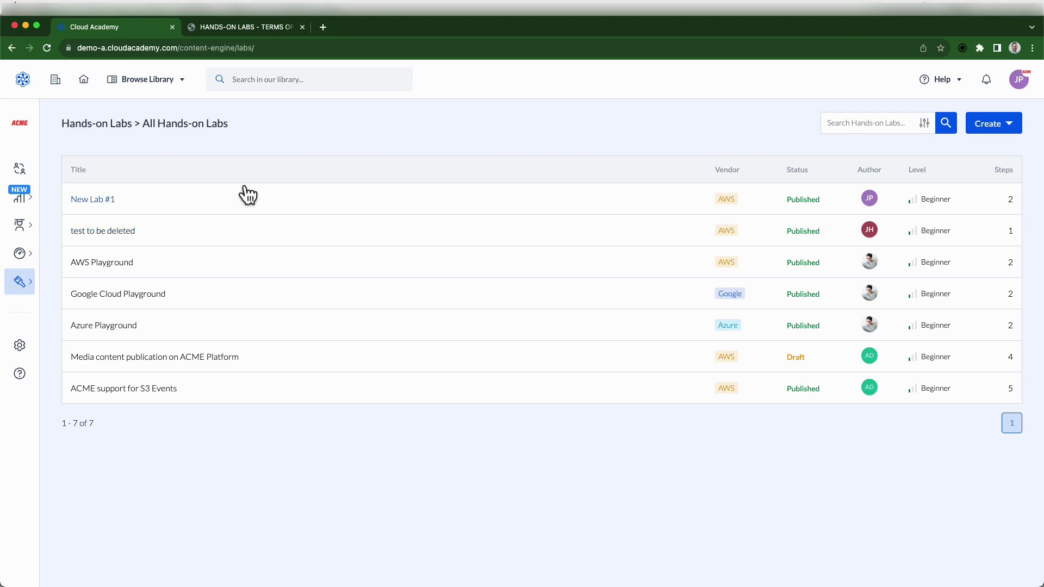
# - Search the training library for 'new lab' and open the New Lab #1 page
pyautogui.click(253, 83)
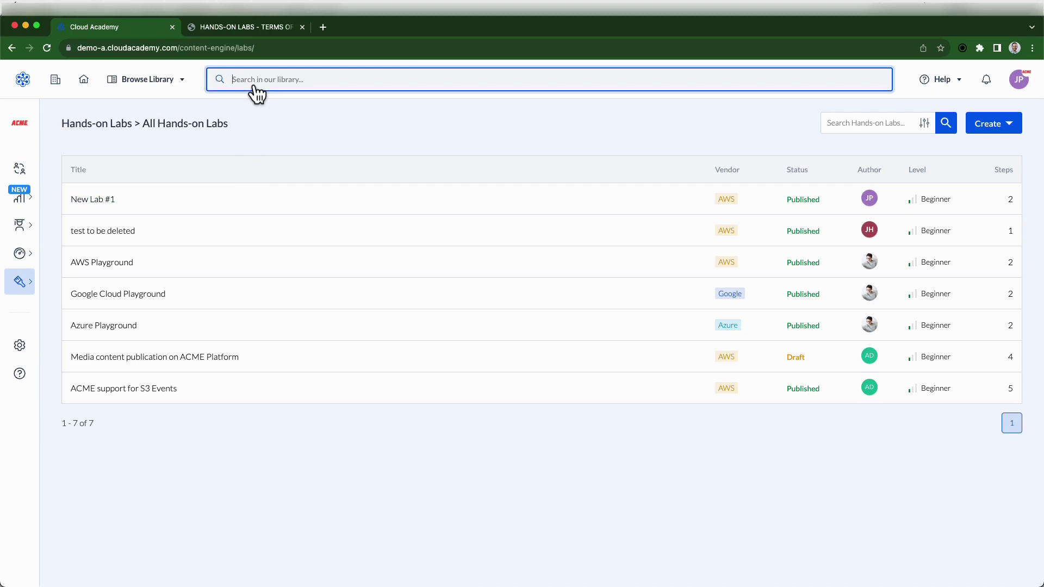
pyautogui.write('new lab')
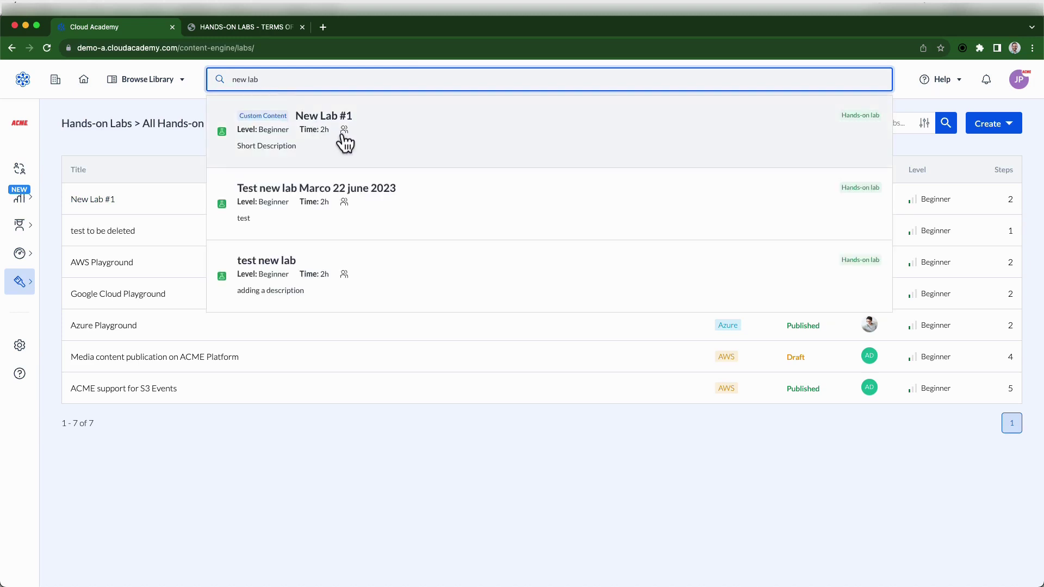
pyautogui.click(375, 133)
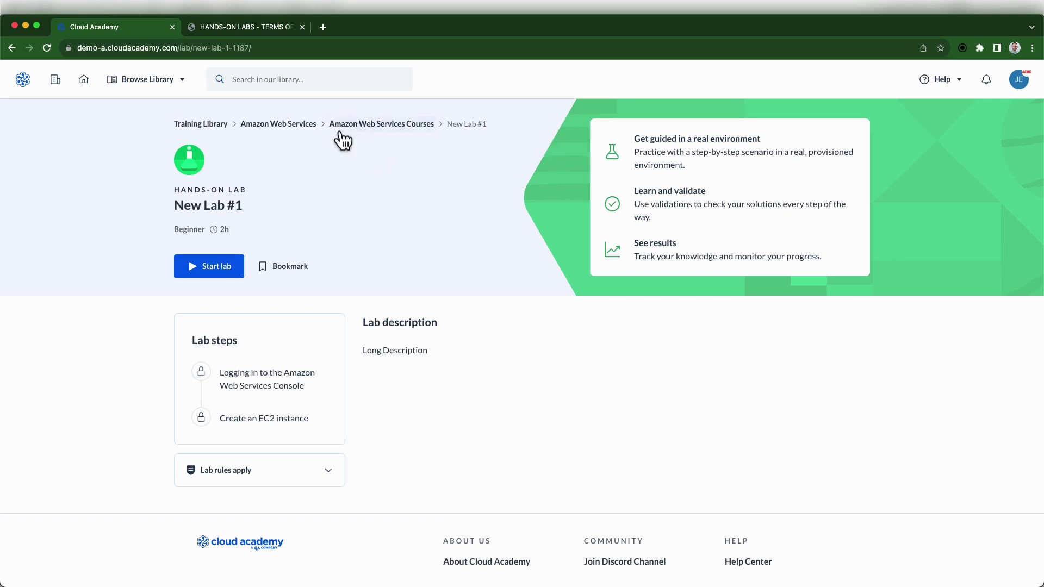
# - Bring up the Hands-on Labs Terms of Use PDF at Annex A, page 4, to review AWS enabled services
pyautogui.click(267, 34)
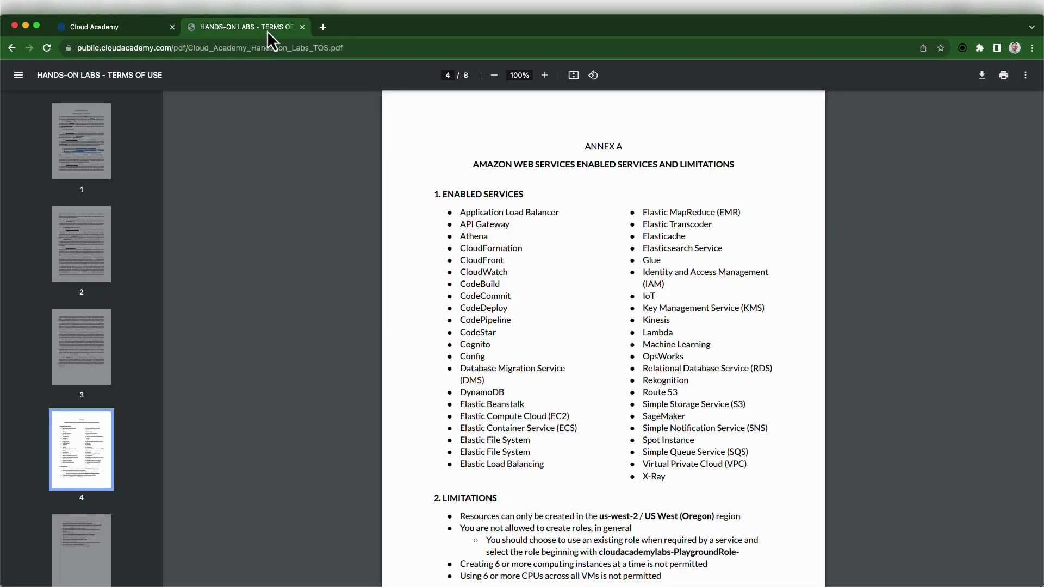